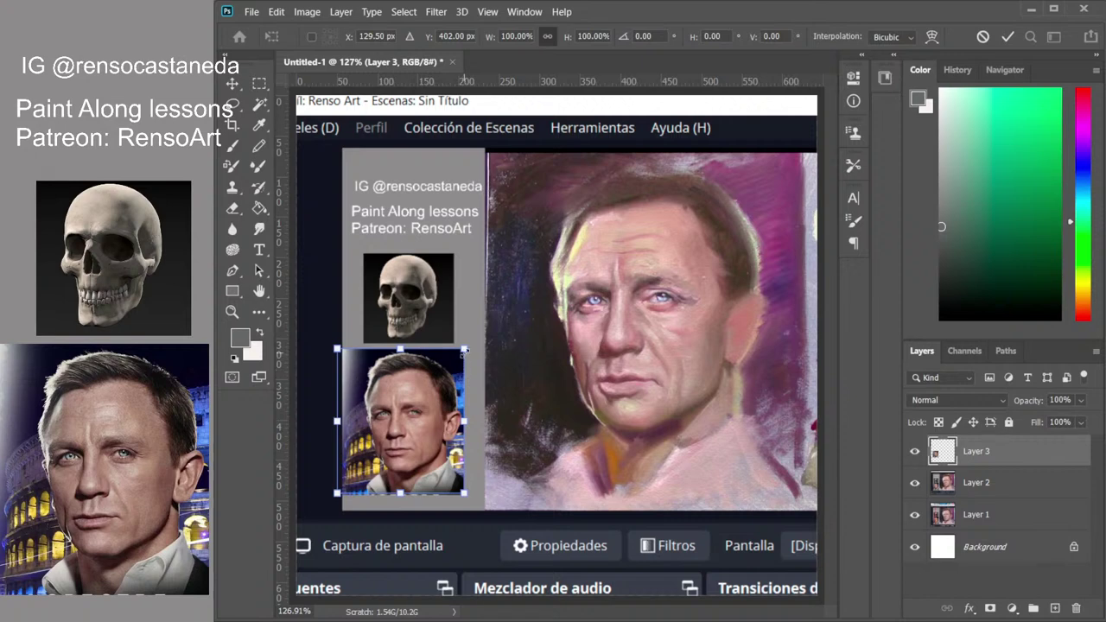
# Enlarge the reference photo to about 202% and place it beside the painted portrait.
pyautogui.moveTo(464, 349); pyautogui.dragTo(594, 200)
pyautogui.moveTo(547, 333); pyautogui.dragTo(472, 317)
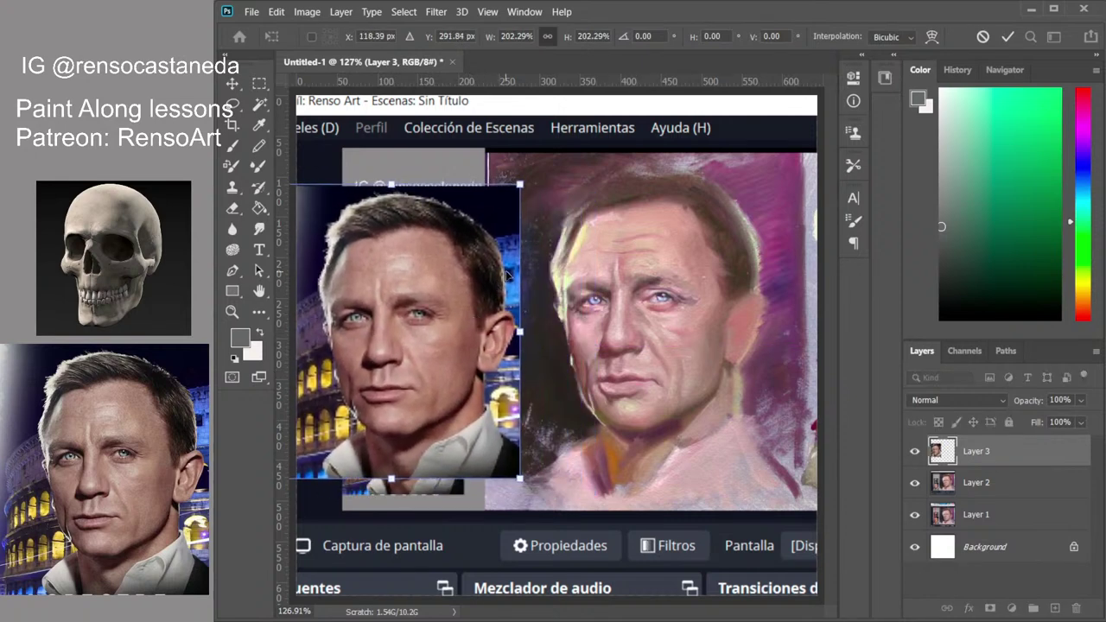
pyautogui.press('Return')
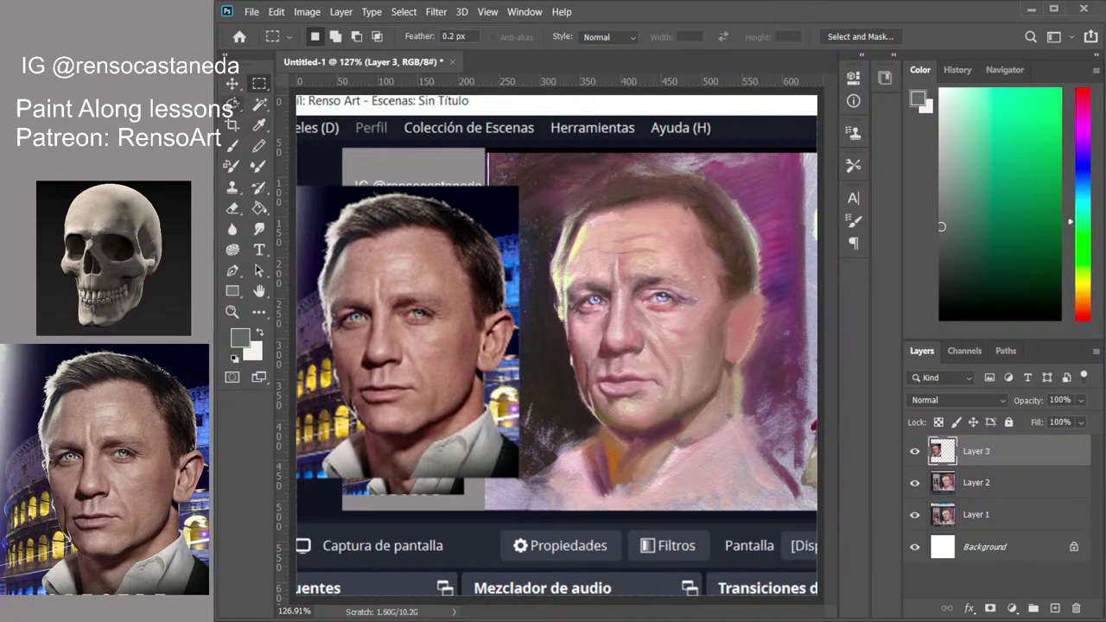
# Flip the canvas horizontally, move the reference photo next to the painted portrait and scale it to about 104%.
pyautogui.click(232, 83)
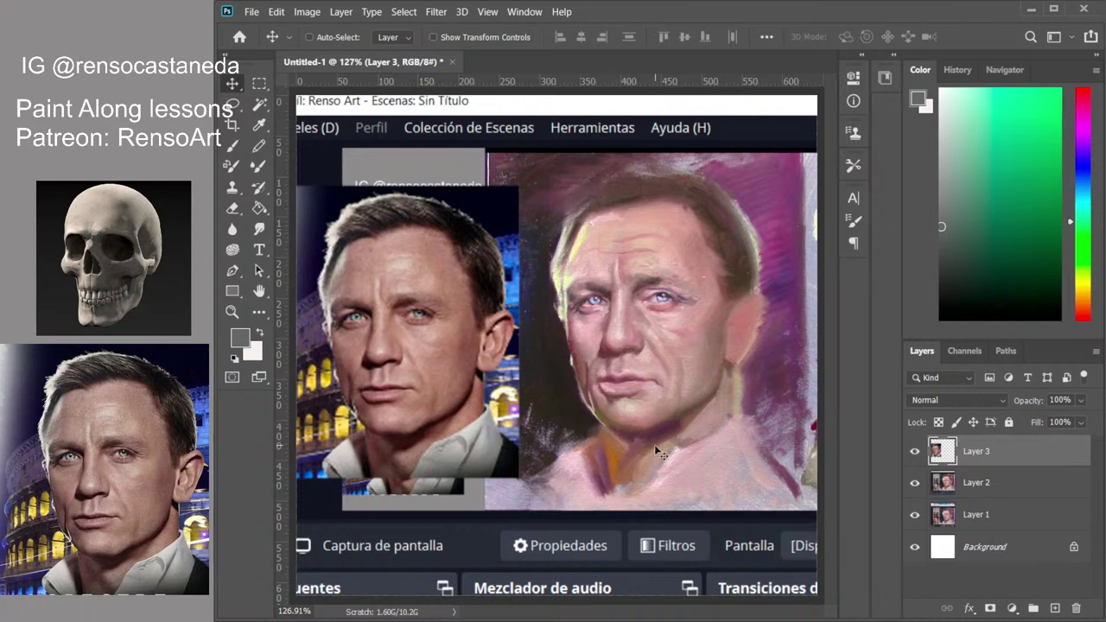
pyautogui.hotkey('ctrl', 'shift', 'h')
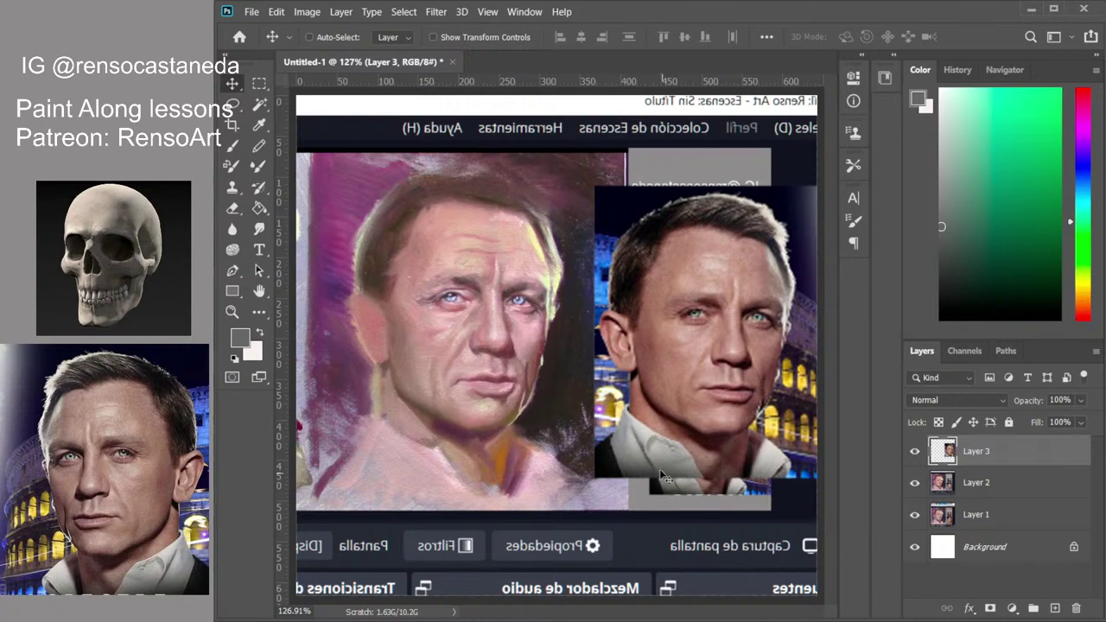
pyautogui.moveTo(659, 468); pyautogui.dragTo(583, 477)
pyautogui.hotkey('ctrl', 't')
pyautogui.moveTo(644, 437); pyautogui.dragTo(650, 430)
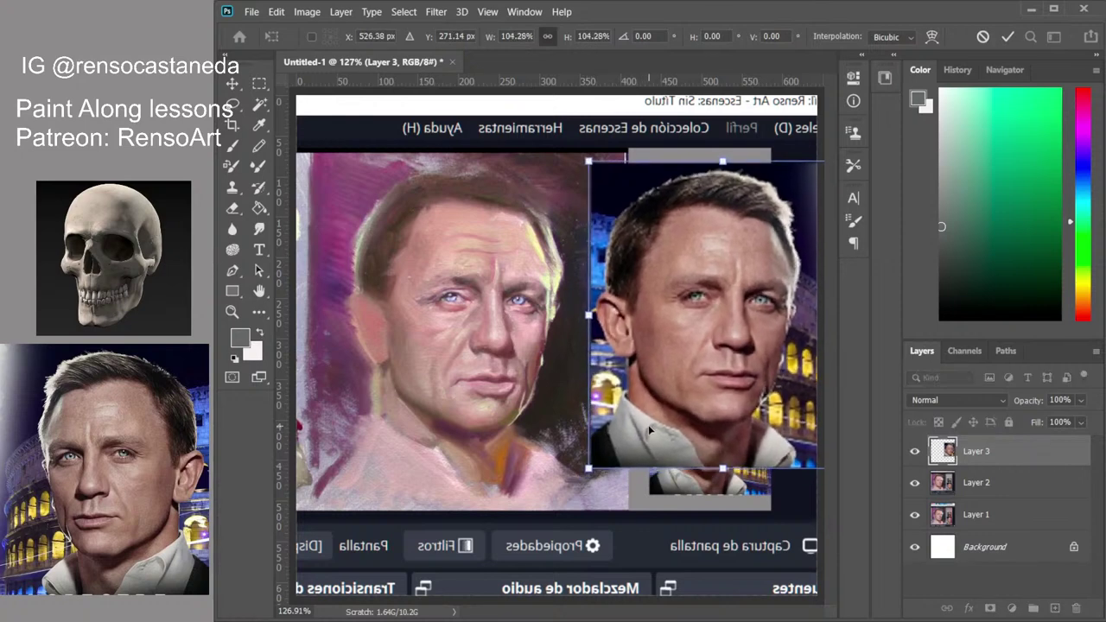
pyautogui.press('Return')
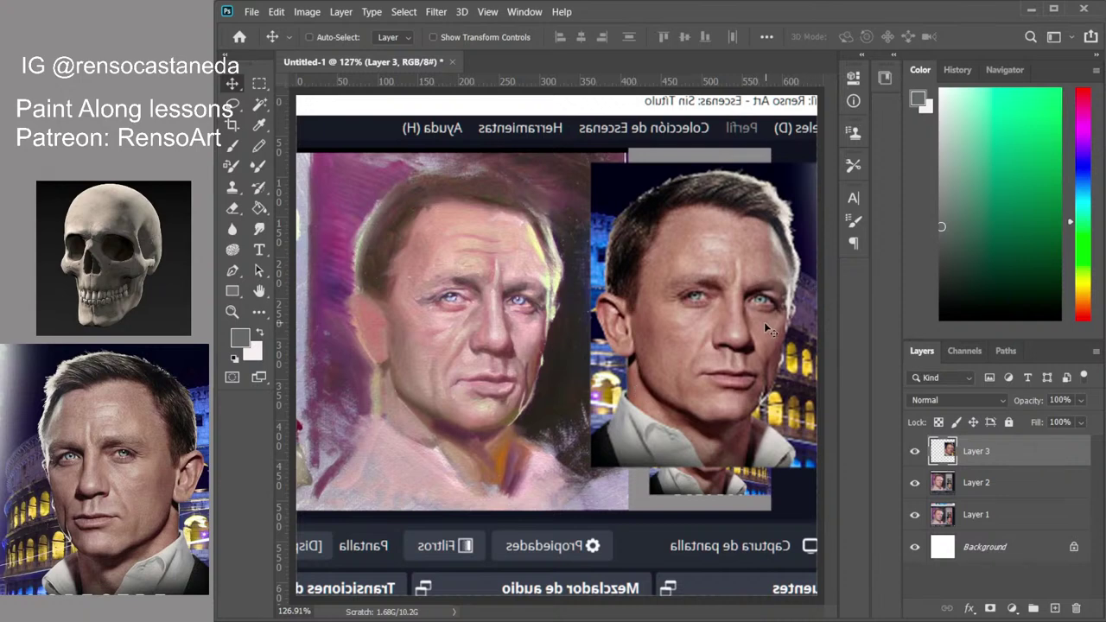
# Switch to the Brush tool and reduce its size to 9, undoing the test stroke.
pyautogui.press('b')
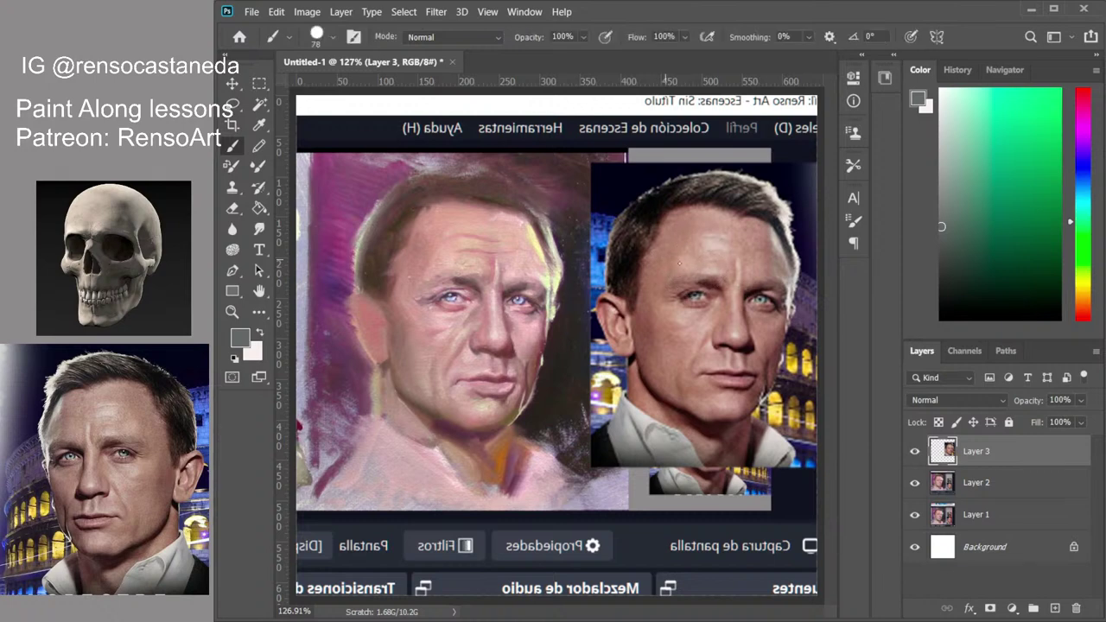
pyautogui.press('[')
pyautogui.press('[')
pyautogui.press('[')
pyautogui.press('[')
pyautogui.press('[')
pyautogui.press('[')
pyautogui.moveTo(648, 200); pyautogui.dragTo(700, 347)
pyautogui.hotkey('ctrl', 'z')
pyautogui.press('[')
pyautogui.press('[')
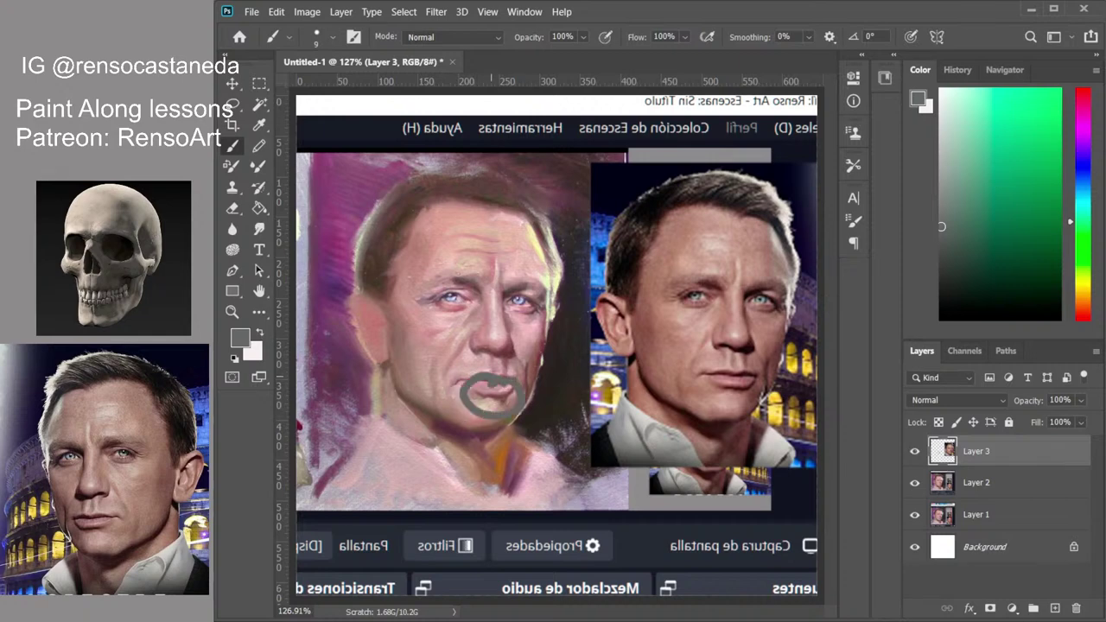
# Mark the area below the lower lip and the jaw of the painted portrait in grey, and undo the marks.
pyautogui.hotkey('ctrl', '+')
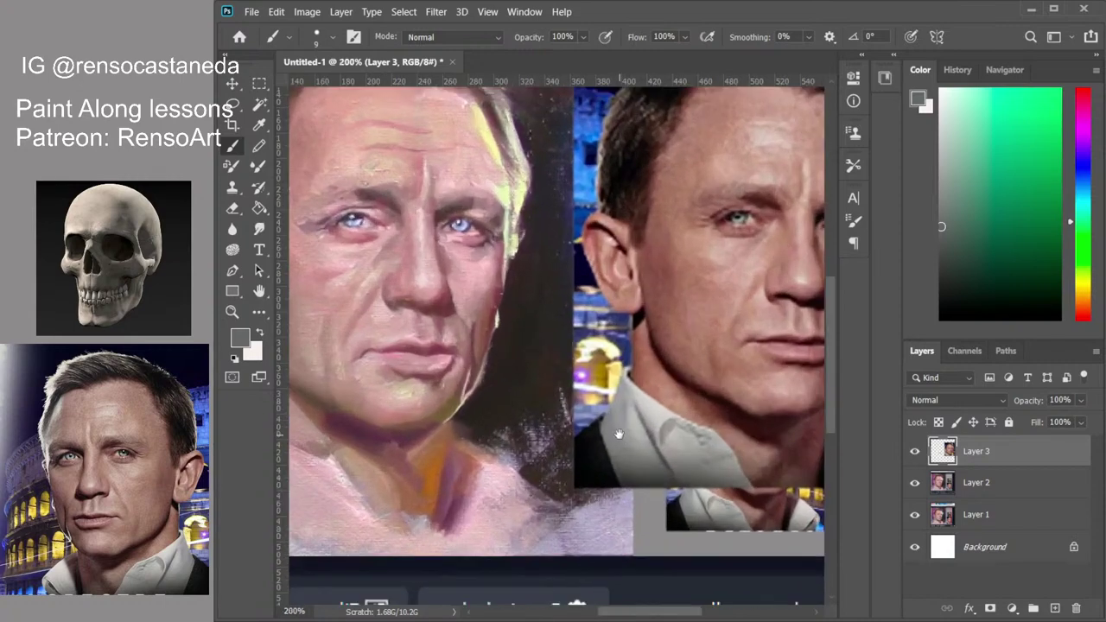
pyautogui.moveTo(619, 429)
pyautogui.mouseDown()
pyautogui.moveTo(590, 461)
pyautogui.moveTo(609, 455)
pyautogui.moveTo(566, 458)
pyautogui.mouseUp()
pyautogui.moveTo(373, 395); pyautogui.dragTo(408, 399)
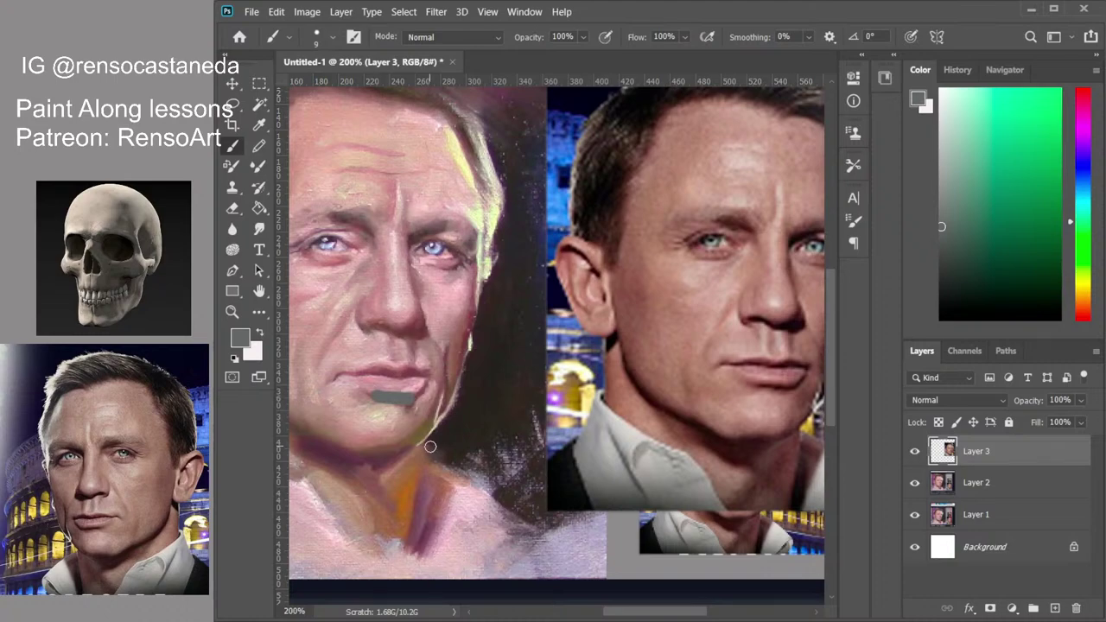
pyautogui.hotkey('ctrl', '-')
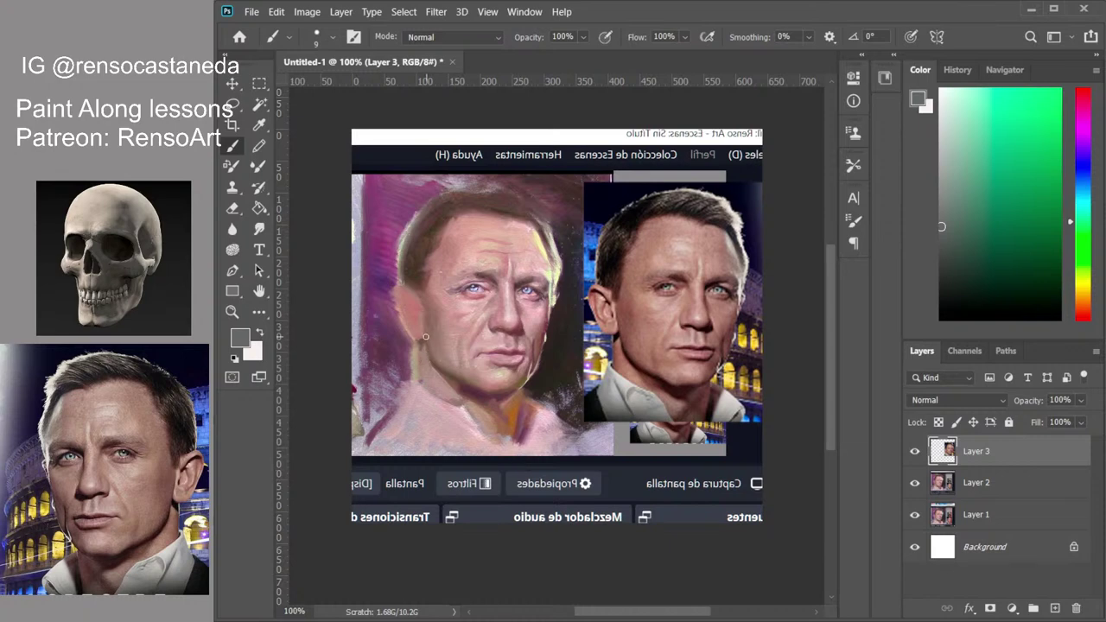
pyautogui.moveTo(422, 336); pyautogui.dragTo(433, 369)
pyautogui.hotkey('ctrl', 'z')
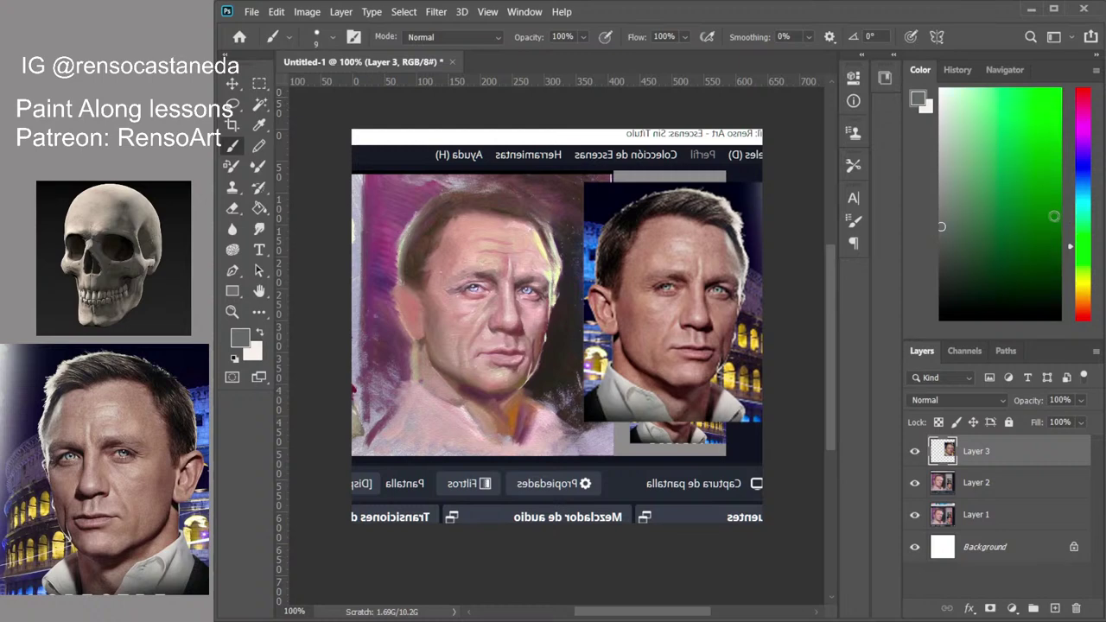
# Choose a dark green foreground colour, try it in a line along the painted jaw and undo the line.
pyautogui.click(1053, 216)
pyautogui.moveTo(420, 316); pyautogui.dragTo(441, 382)
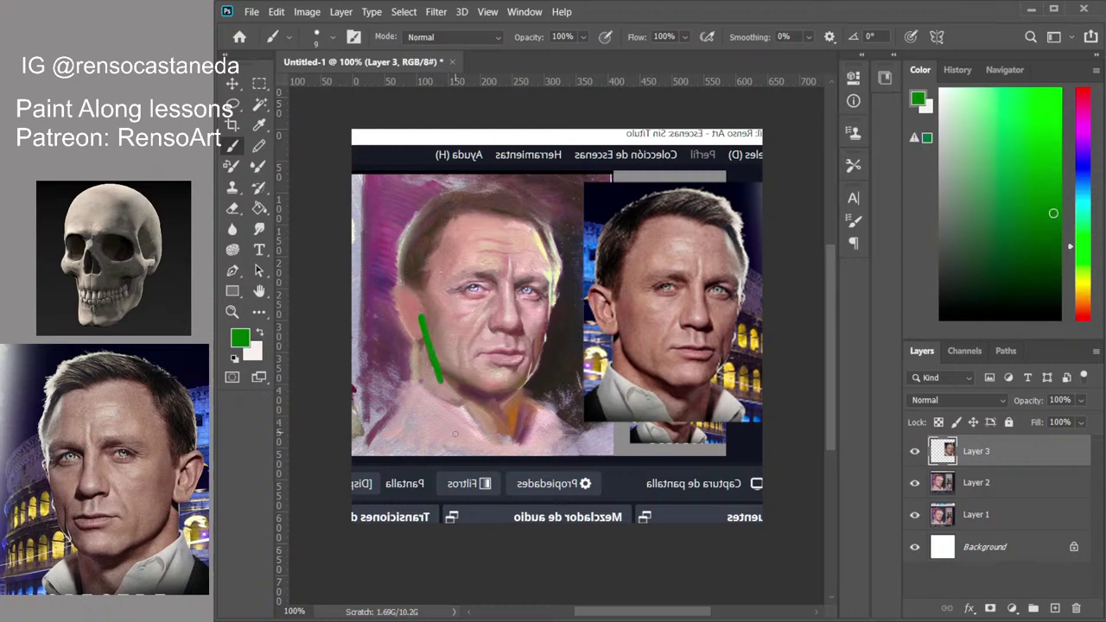
pyautogui.hotkey('ctrl', 'z')
pyautogui.scroll(2, 475, 391)
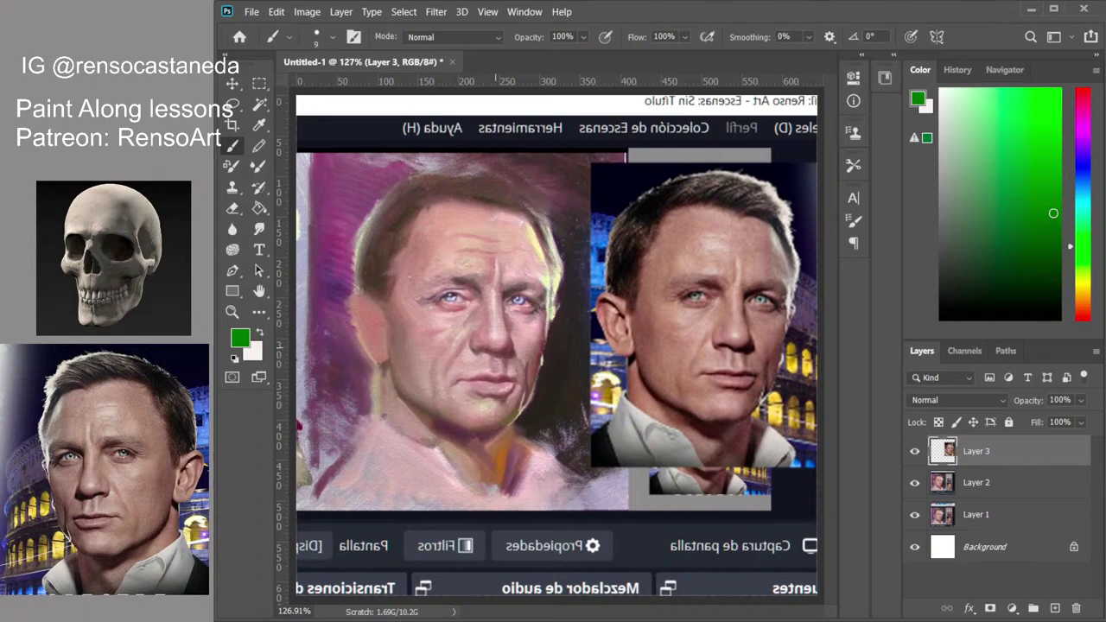
# Circle the brow, eye and cheek areas of the reference photo in green, and undo the marks.
pyautogui.moveTo(449, 276)
pyautogui.mouseDown()
pyautogui.moveTo(474, 288)
pyautogui.moveTo(444, 277)
pyautogui.mouseUp()
pyautogui.hotkey('ctrl', 'z')
pyautogui.moveTo(704, 270)
pyautogui.mouseDown()
pyautogui.moveTo(703, 311)
pyautogui.moveTo(690, 275)
pyautogui.mouseUp()
pyautogui.moveTo(676, 315)
pyautogui.mouseDown()
pyautogui.moveTo(668, 327)
pyautogui.moveTo(713, 252)
pyautogui.moveTo(691, 254)
pyautogui.moveTo(703, 255)
pyautogui.mouseUp()
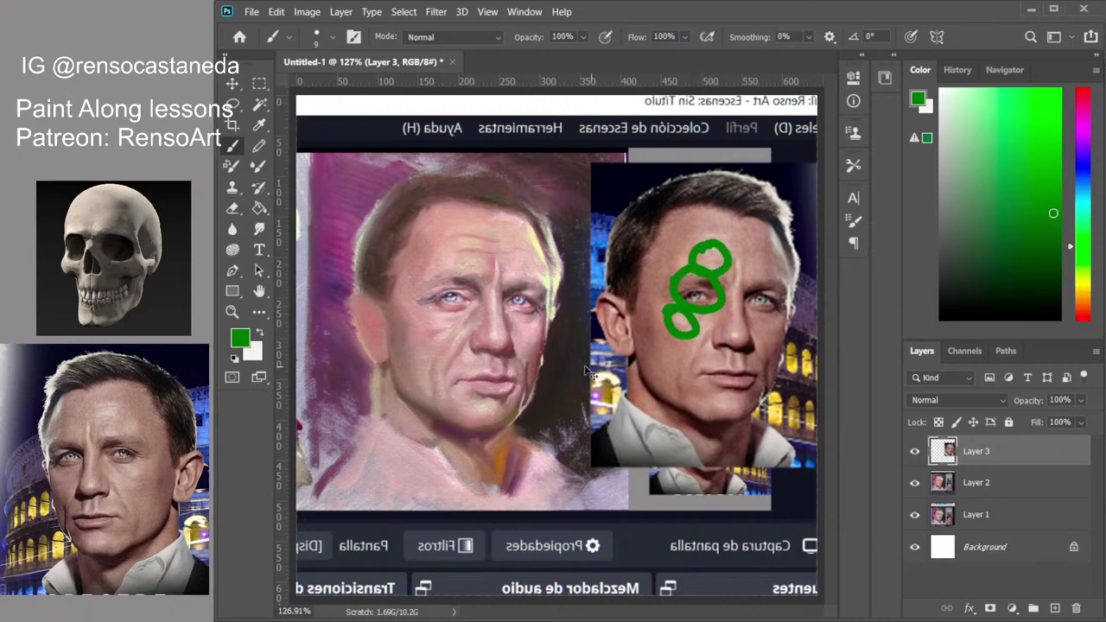
pyautogui.hotkey('ctrl', 'z')
pyautogui.hotkey('ctrl', 'z')
pyautogui.hotkey('ctrl', 'z')
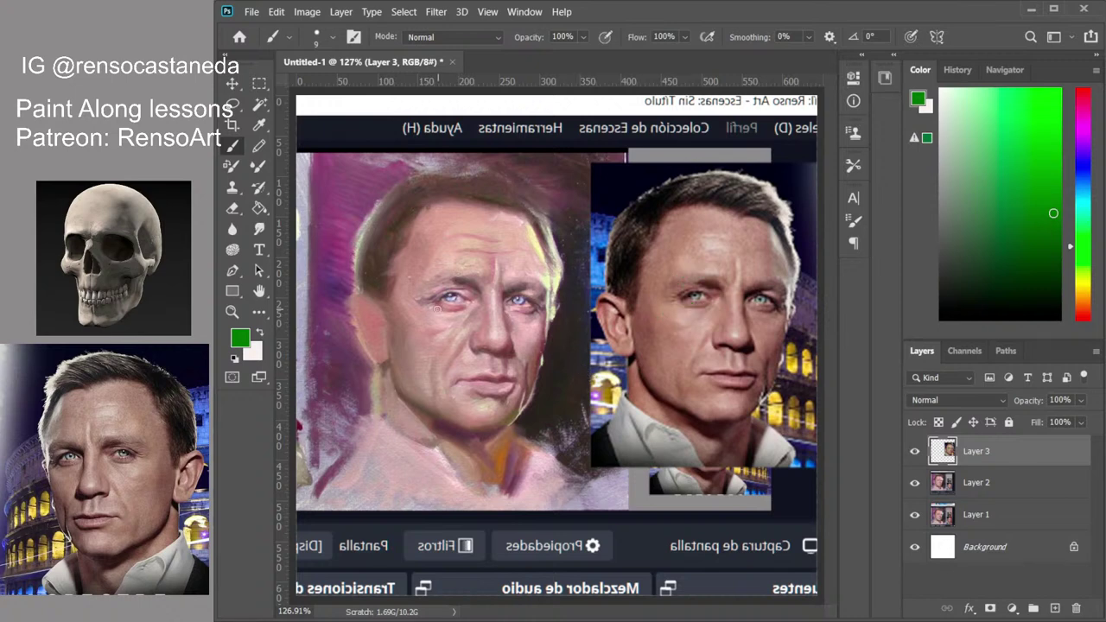
# Circle the matching brow, eye and cheek areas on the painted portrait in green, and undo the circles.
pyautogui.moveTo(437, 308)
pyautogui.mouseDown()
pyautogui.moveTo(433, 331)
pyautogui.moveTo(463, 292)
pyautogui.moveTo(454, 266)
pyautogui.moveTo(480, 256)
pyautogui.mouseUp()
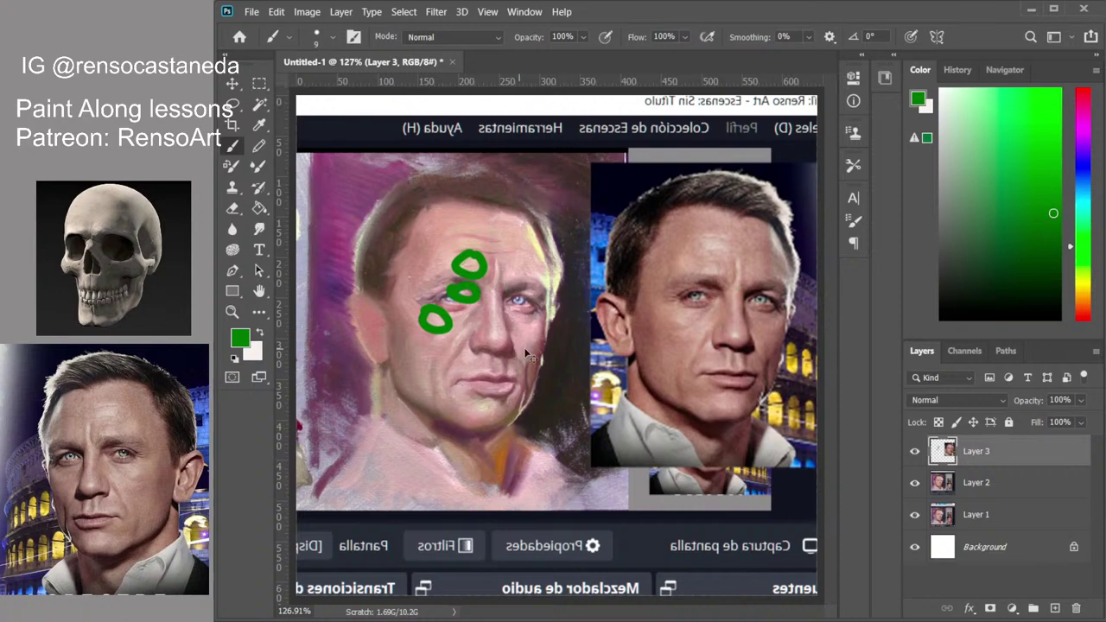
pyautogui.hotkey('ctrl', 'z')
pyautogui.hotkey('ctrl', 'z')
pyautogui.hotkey('ctrl', 'z')
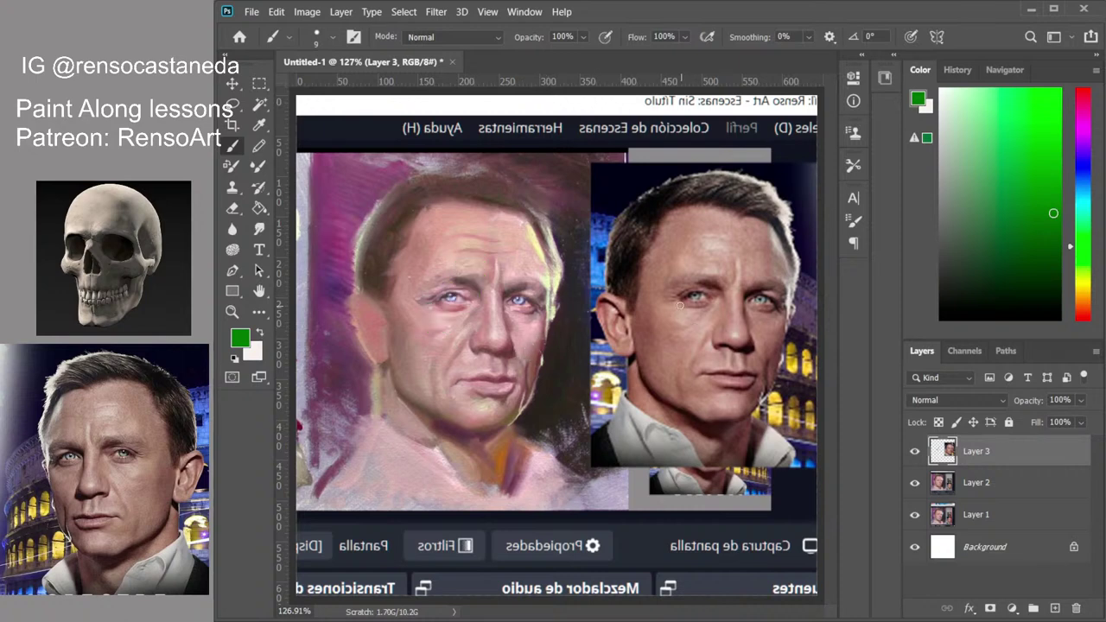
# Circle both cheeks below the eyes on the reference photo in green, and undo the strokes.
pyautogui.moveTo(680, 306)
pyautogui.mouseDown()
pyautogui.moveTo(689, 348)
pyautogui.moveTo(709, 334)
pyautogui.moveTo(690, 301)
pyautogui.mouseUp()
pyautogui.moveTo(769, 315)
pyautogui.mouseDown()
pyautogui.moveTo(745, 333)
pyautogui.moveTo(755, 347)
pyautogui.moveTo(775, 338)
pyautogui.moveTo(771, 311)
pyautogui.mouseUp()
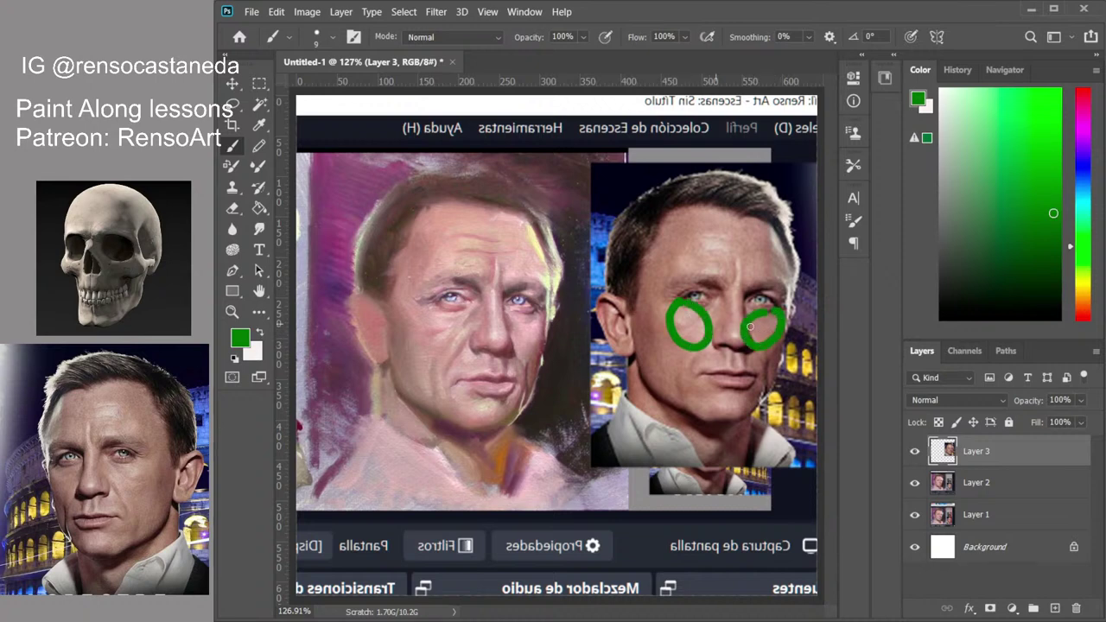
pyautogui.moveTo(685, 306)
pyautogui.mouseDown()
pyautogui.moveTo(664, 324)
pyautogui.moveTo(710, 323)
pyautogui.moveTo(683, 309)
pyautogui.mouseUp()
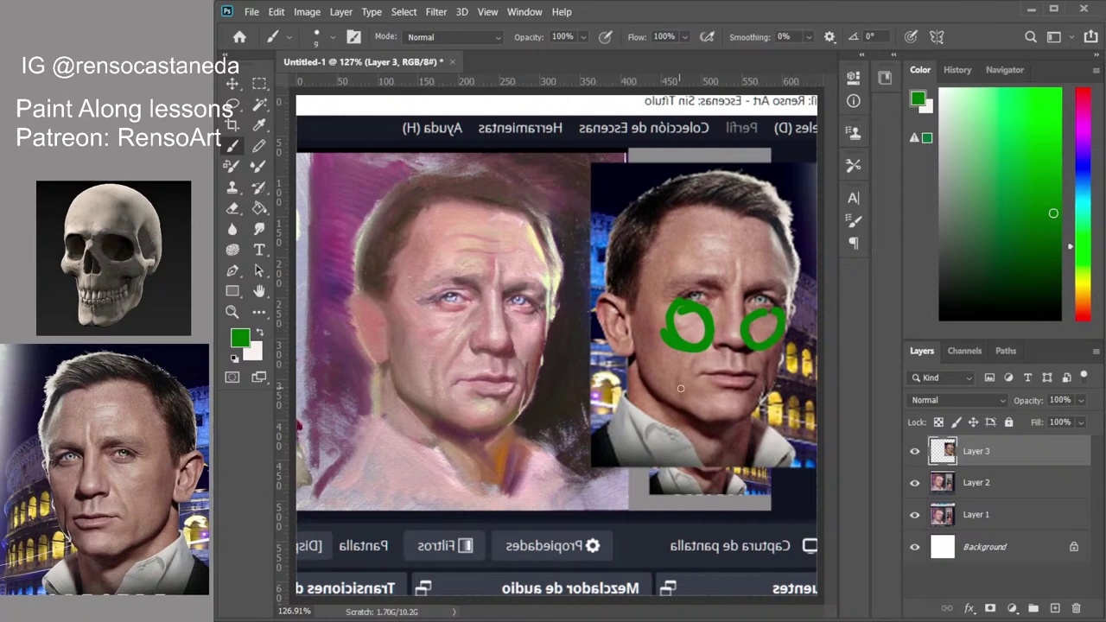
pyautogui.hotkey('ctrl', 'z')
pyautogui.hotkey('ctrl', 'z')
pyautogui.hotkey('ctrl', 'z')
pyautogui.hotkey('ctrl', 'z')
pyautogui.hotkey('ctrl', 'z')
pyautogui.hotkey('ctrl', 'z')
pyautogui.hotkey('ctrl', 'z')
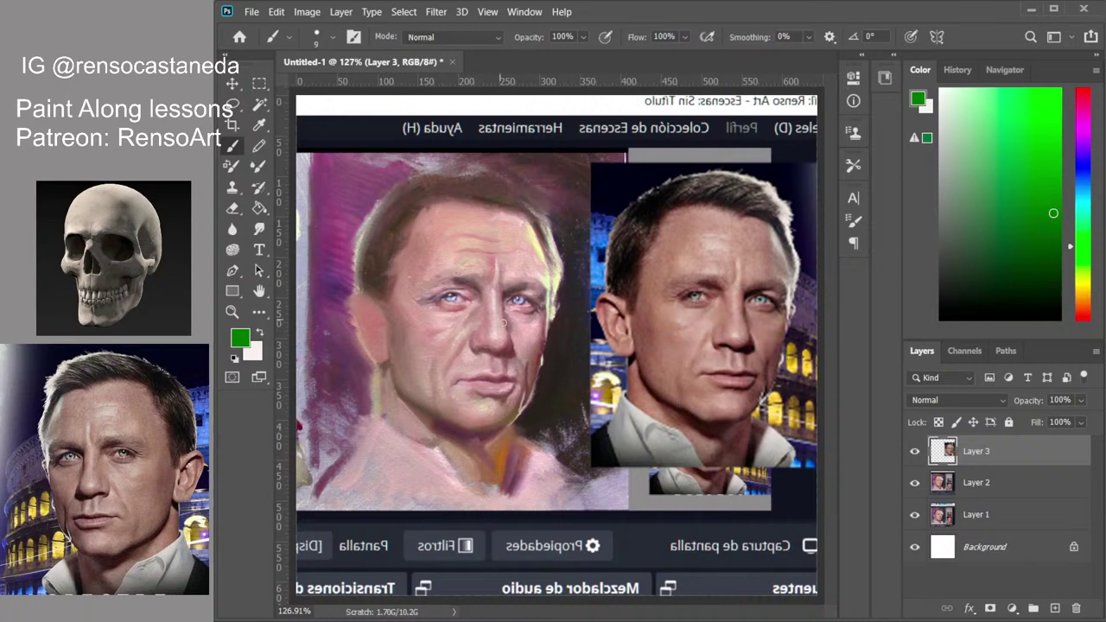
# Circle both cheek areas on the painted portrait in green, and undo the circles.
pyautogui.moveTo(511, 332); pyautogui.dragTo(529, 313)
pyautogui.moveTo(447, 307)
pyautogui.mouseDown()
pyautogui.moveTo(422, 320)
pyautogui.moveTo(460, 339)
pyautogui.moveTo(429, 306)
pyautogui.mouseUp()
pyautogui.hotkey('ctrl', 'z')
pyautogui.hotkey('ctrl', 'z')
# Flip the canvas back horizontally, outline the painted forehead in green and undo the outline.
pyautogui.press('h')
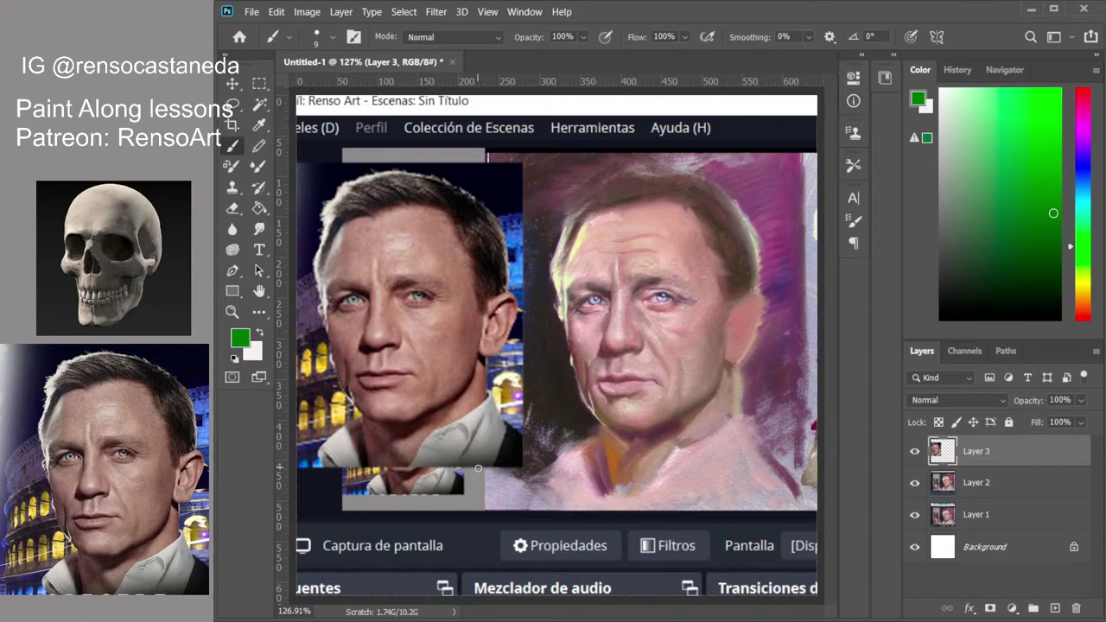
pyautogui.moveTo(582, 230)
pyautogui.mouseDown()
pyautogui.moveTo(631, 205)
pyautogui.moveTo(675, 208)
pyautogui.moveTo(708, 265)
pyautogui.moveTo(692, 282)
pyautogui.moveTo(645, 267)
pyautogui.moveTo(590, 275)
pyautogui.moveTo(579, 242)
pyautogui.mouseUp()
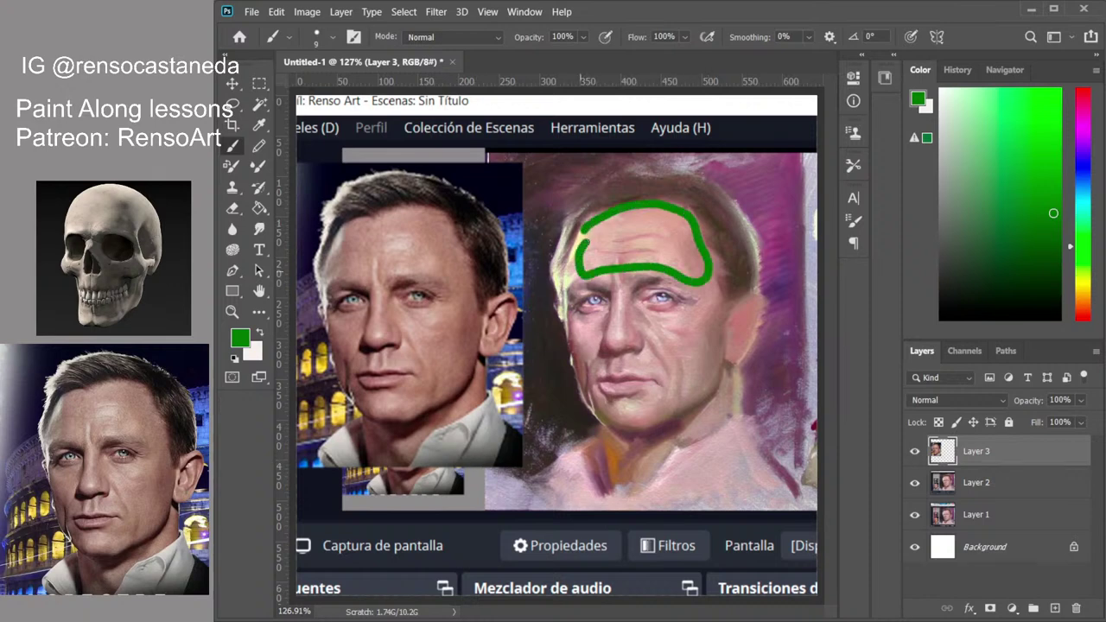
pyautogui.hotkey('ctrl', 'z')
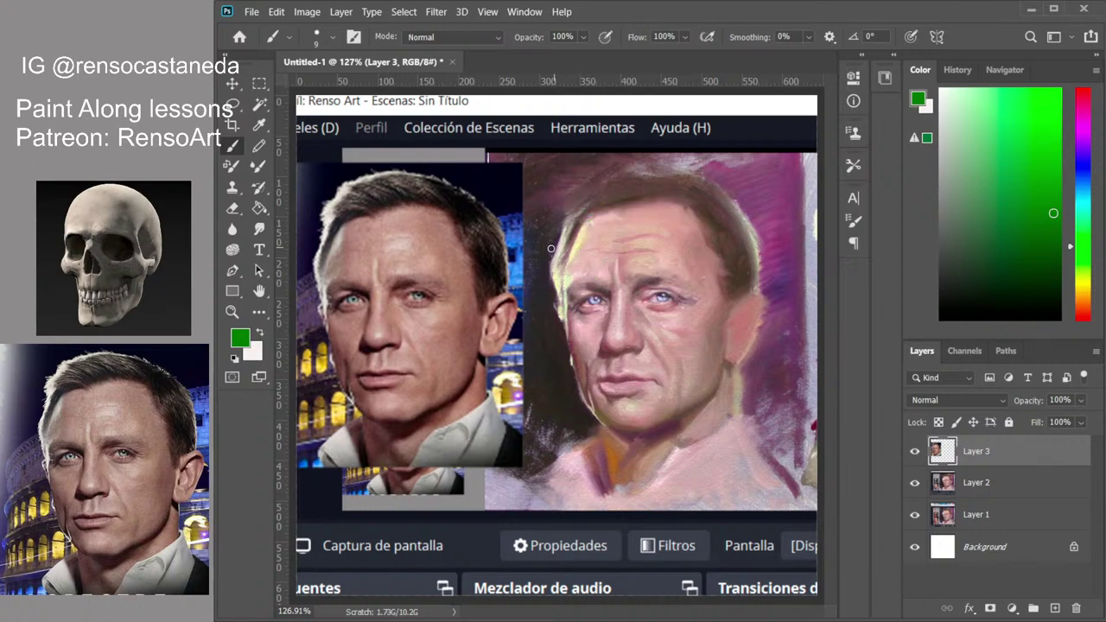
# Draw green arrows pointing up and sideways on the painted forehead, and undo them.
pyautogui.moveTo(636, 246)
pyautogui.mouseDown()
pyautogui.moveTo(638, 217)
pyautogui.moveTo(626, 223)
pyautogui.moveTo(676, 240)
pyautogui.mouseUp()
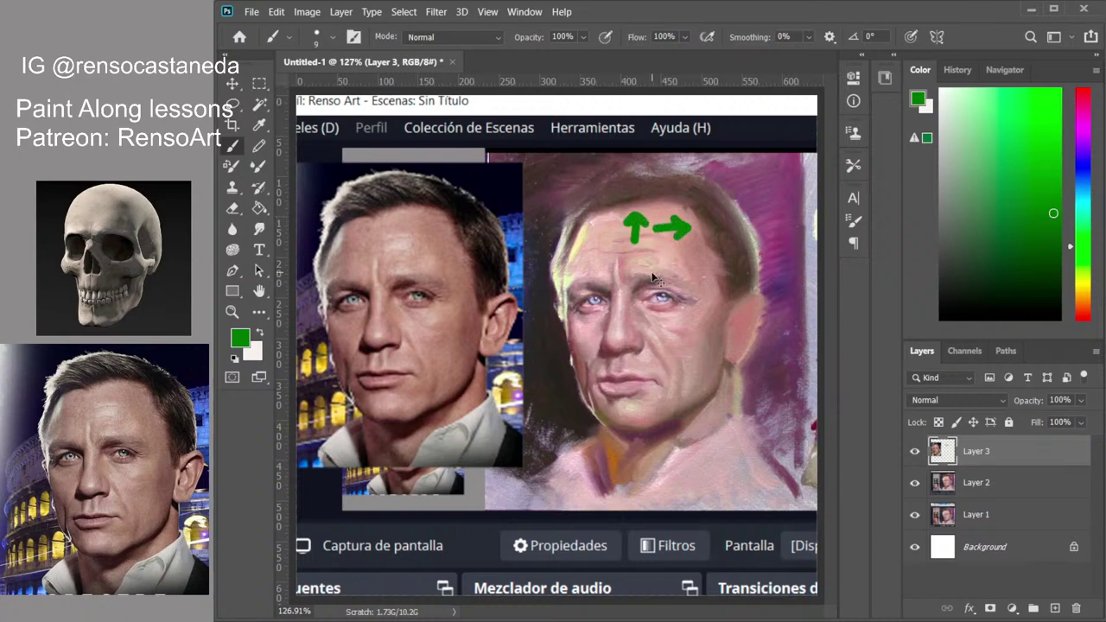
pyautogui.hotkey('ctrl', 'z')
pyautogui.hotkey('ctrl', 'z')
pyautogui.hotkey('ctrl', 'z')
pyautogui.hotkey('ctrl', 'z')
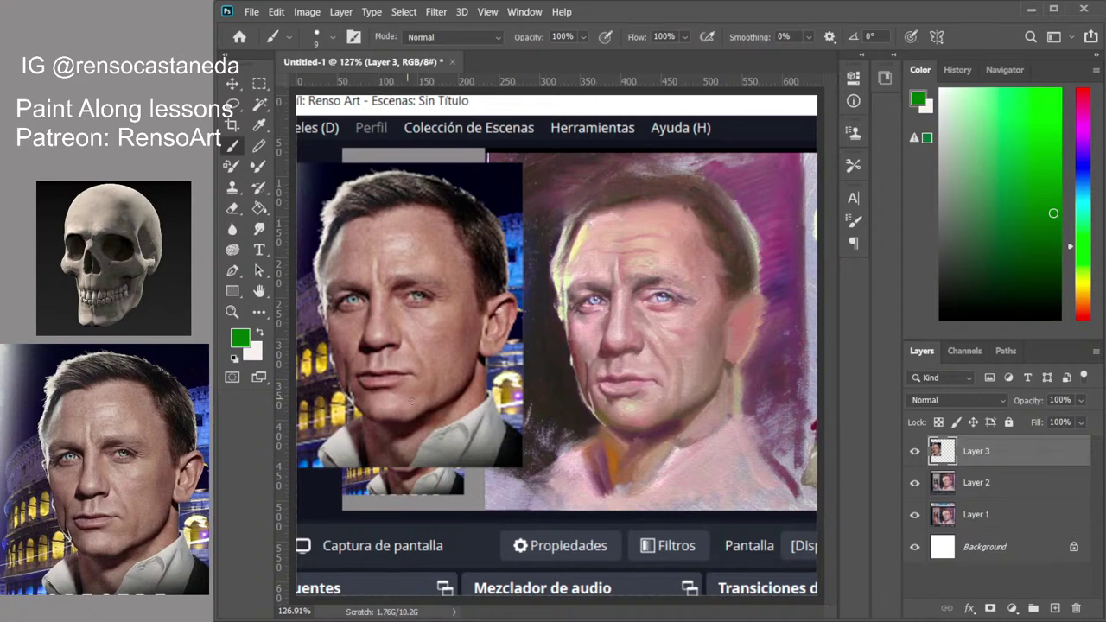
# Move the reference photo closer to the painting, try scaling it to 40.40% and repositioning it, and undo the scaling.
pyautogui.press('v')
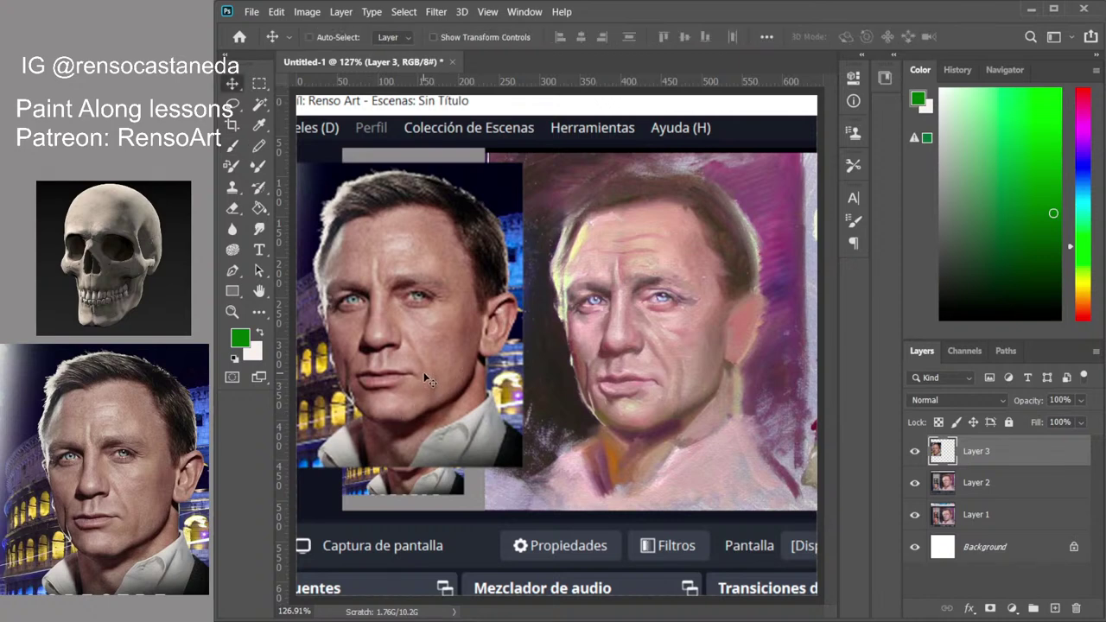
pyautogui.moveTo(423, 381)
pyautogui.mouseDown()
pyautogui.moveTo(428, 406)
pyautogui.moveTo(504, 387)
pyautogui.moveTo(442, 388)
pyautogui.moveTo(452, 386)
pyautogui.mouseUp()
pyautogui.hotkey('ctrl', 't')
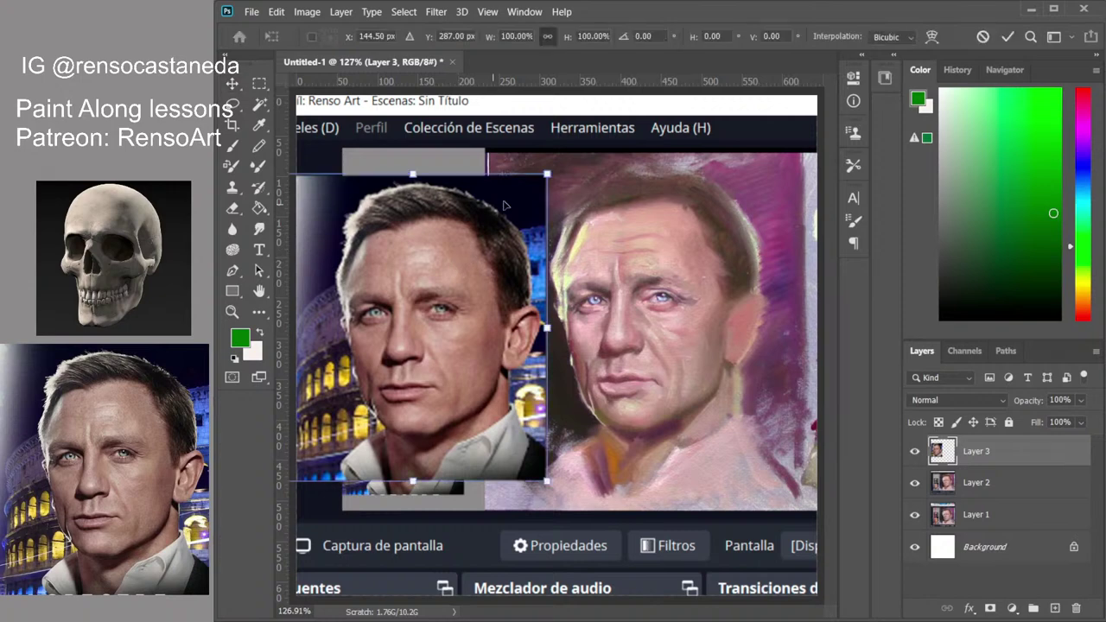
pyautogui.moveTo(546, 176); pyautogui.dragTo(393, 360)
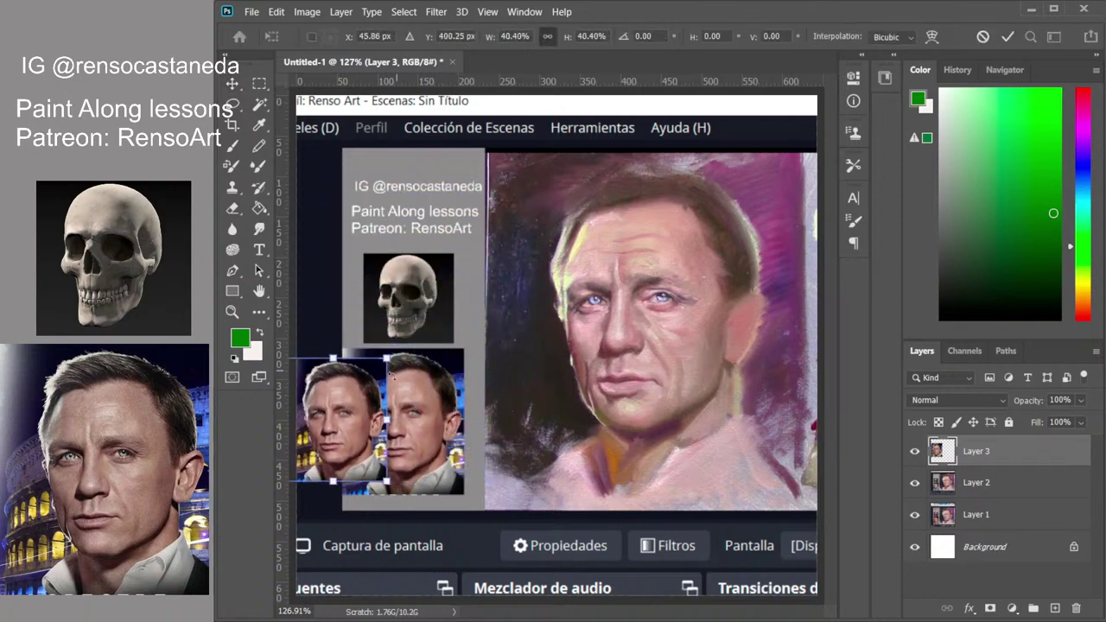
pyautogui.moveTo(370, 427); pyautogui.dragTo(487, 387)
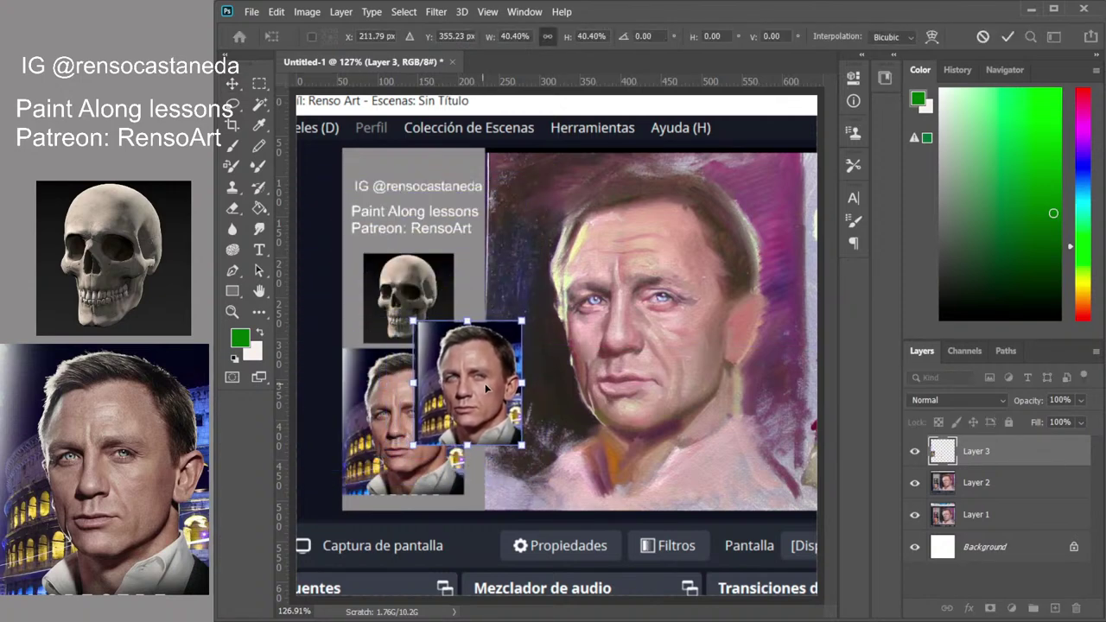
pyautogui.hotkey('ctrl', 'z')
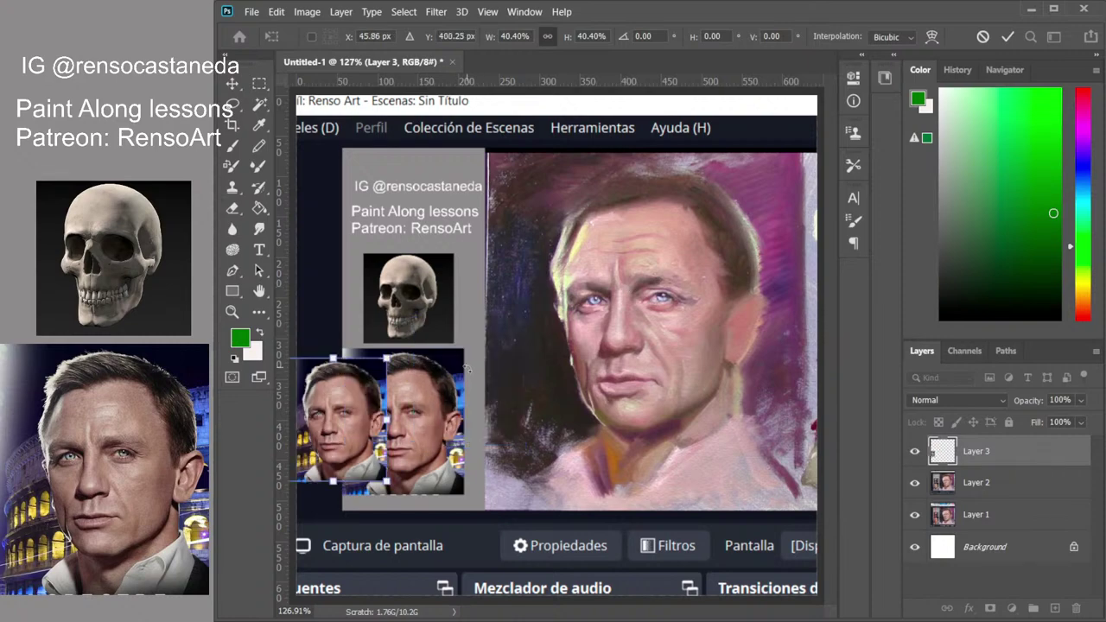
pyautogui.hotkey('ctrl', 'z')
# Enlarge the reference photo so its face is much bigger than the painted one, and place it beside the portrait.
pyautogui.hotkey('ctrl', '-')
pyautogui.hotkey('ctrl', '-')
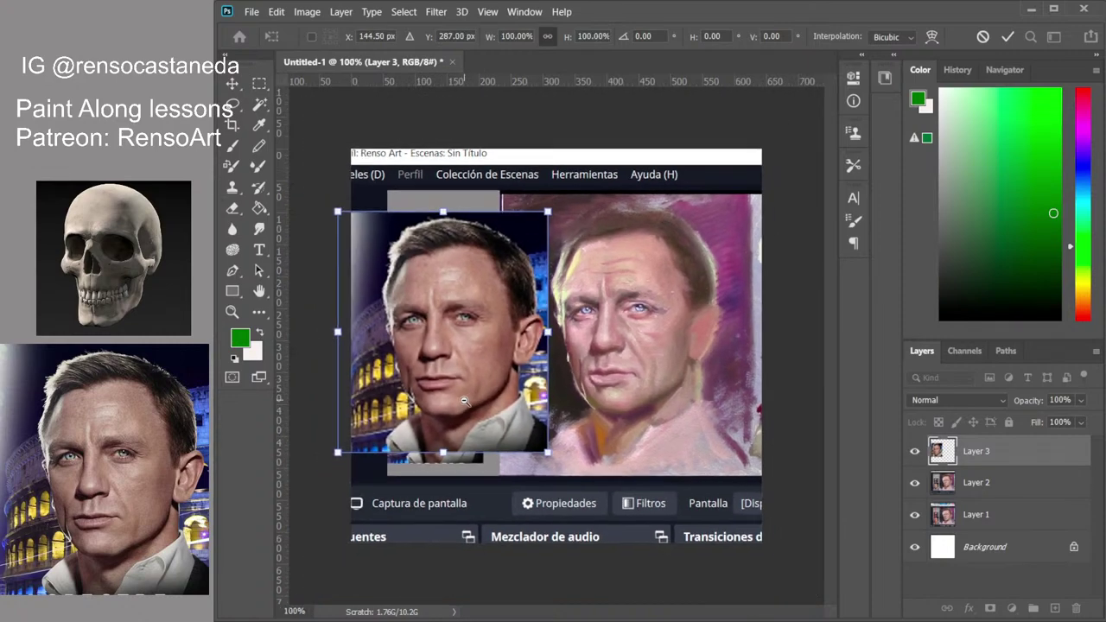
pyautogui.moveTo(550, 255); pyautogui.dragTo(695, 174)
pyautogui.moveTo(588, 287); pyautogui.dragTo(483, 351)
pyautogui.press('Return')
# Expand the canvas with the Crop tool so that it takes in the whole enlarged reference photo.
pyautogui.press('c')
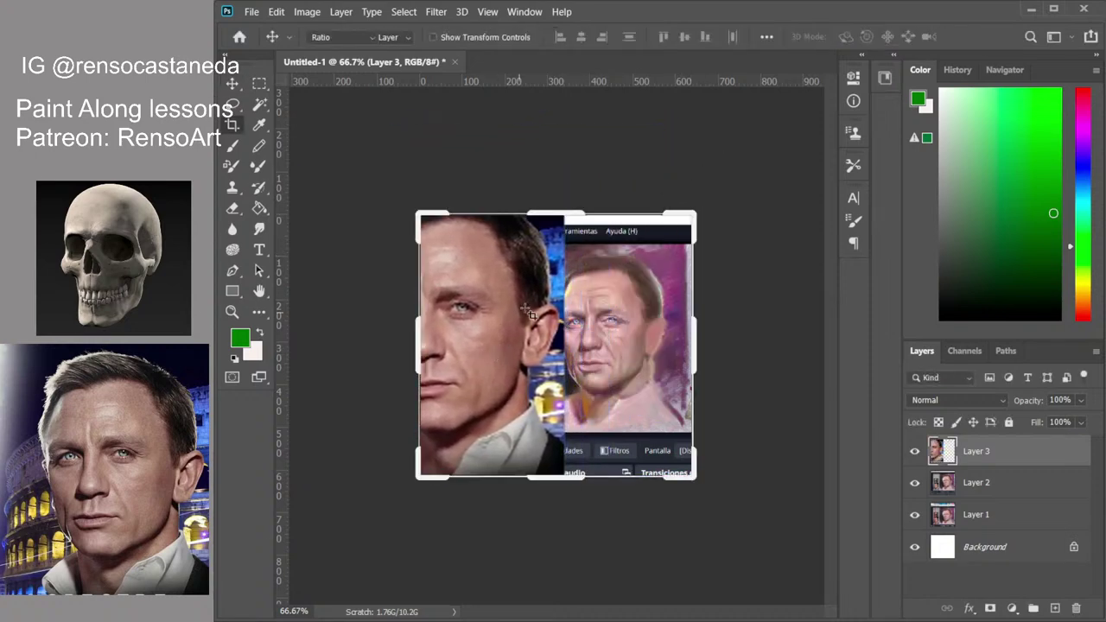
pyautogui.moveTo(414, 210); pyautogui.dragTo(367, 192)
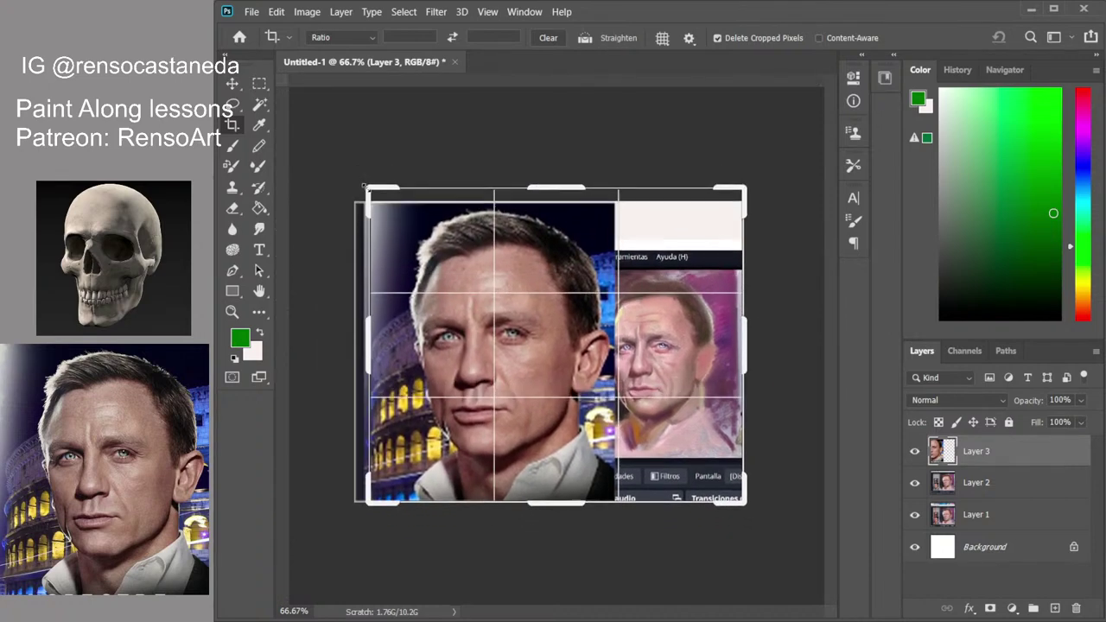
pyautogui.press('Return')
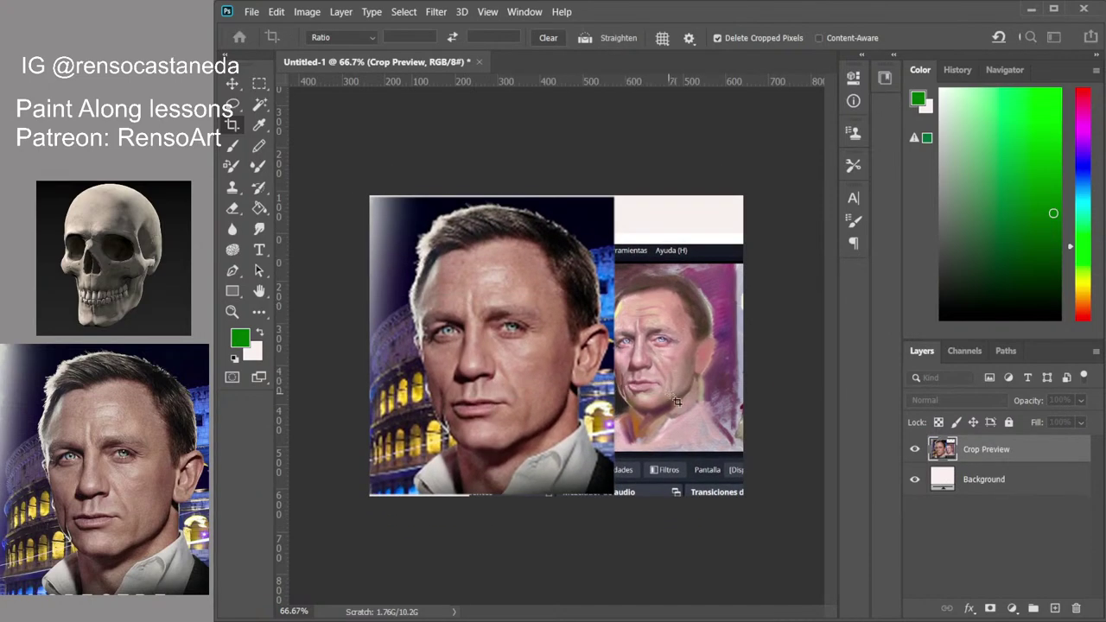
# Shift the enlarged reference photo sideways, and undo that move together with the canvas expansion and the photo's enlargement.
pyautogui.press('v')
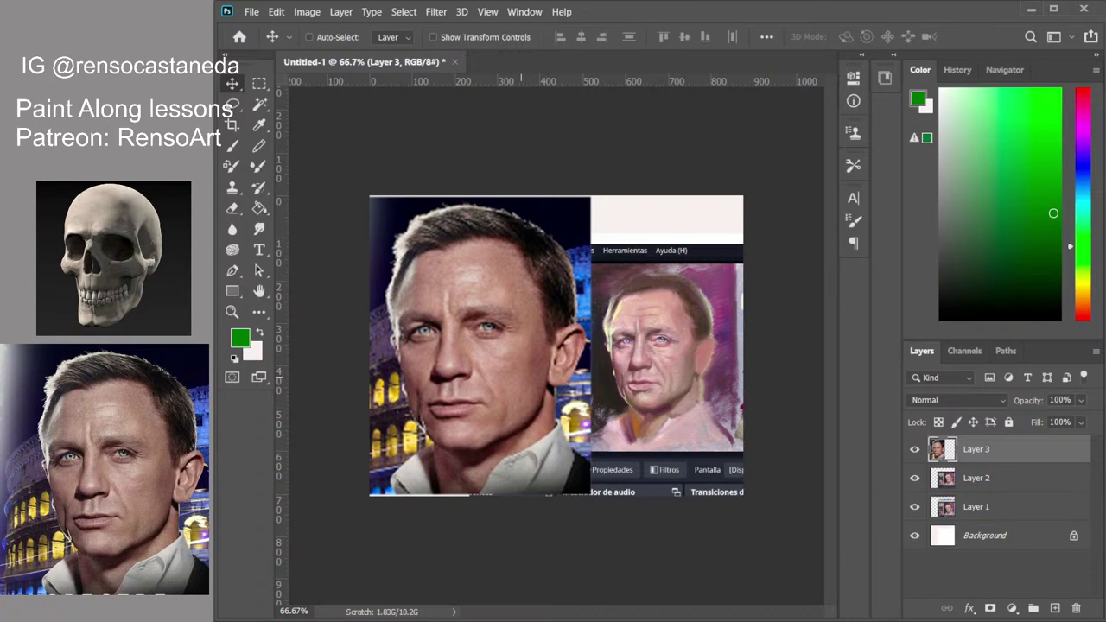
pyautogui.hotkey('ctrl', 'z')
pyautogui.hotkey('ctrl', 'z')
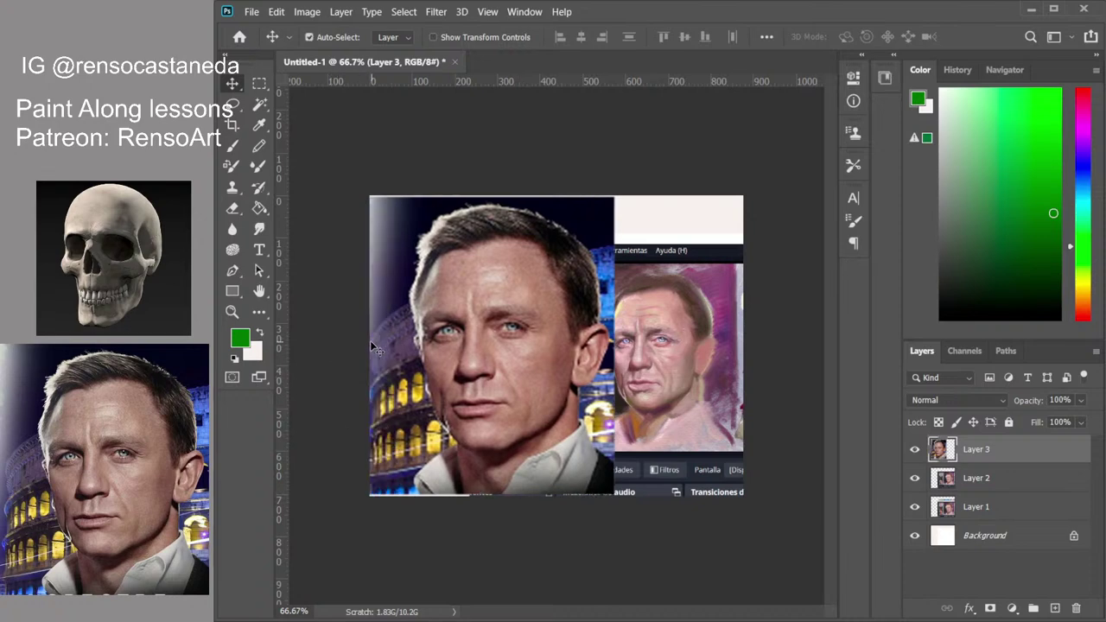
pyautogui.hotkey('ctrl', 'z')
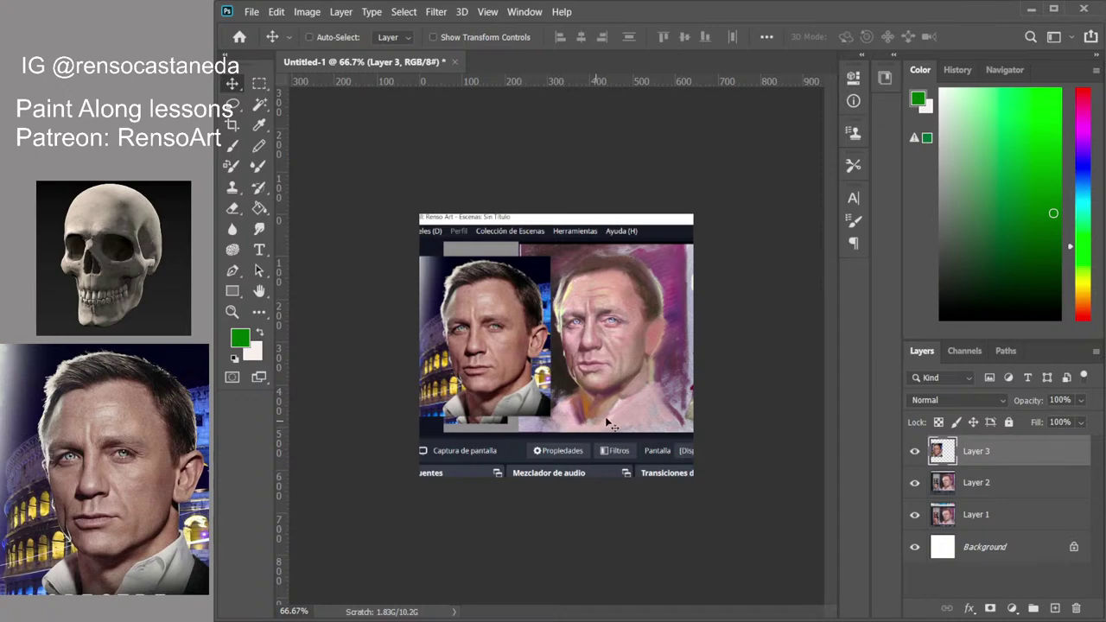
# With a larger green brush, circle the painted portrait's mouth, chin, one eye, the forehead along the hairline and the jaw.
pyautogui.scroll(3, 607, 397)
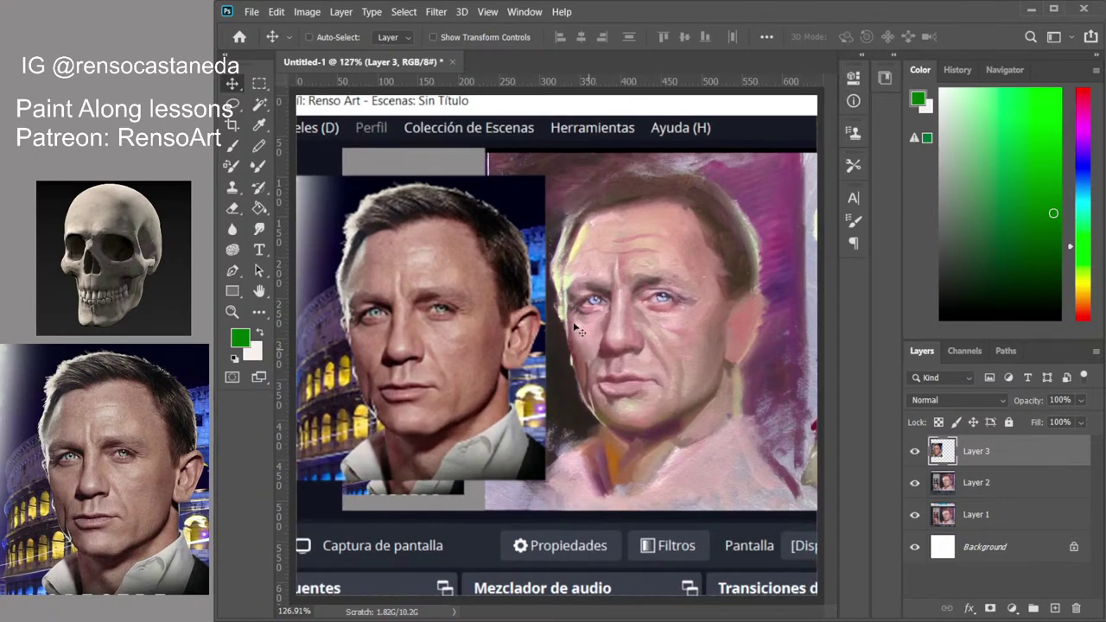
pyautogui.press('b')
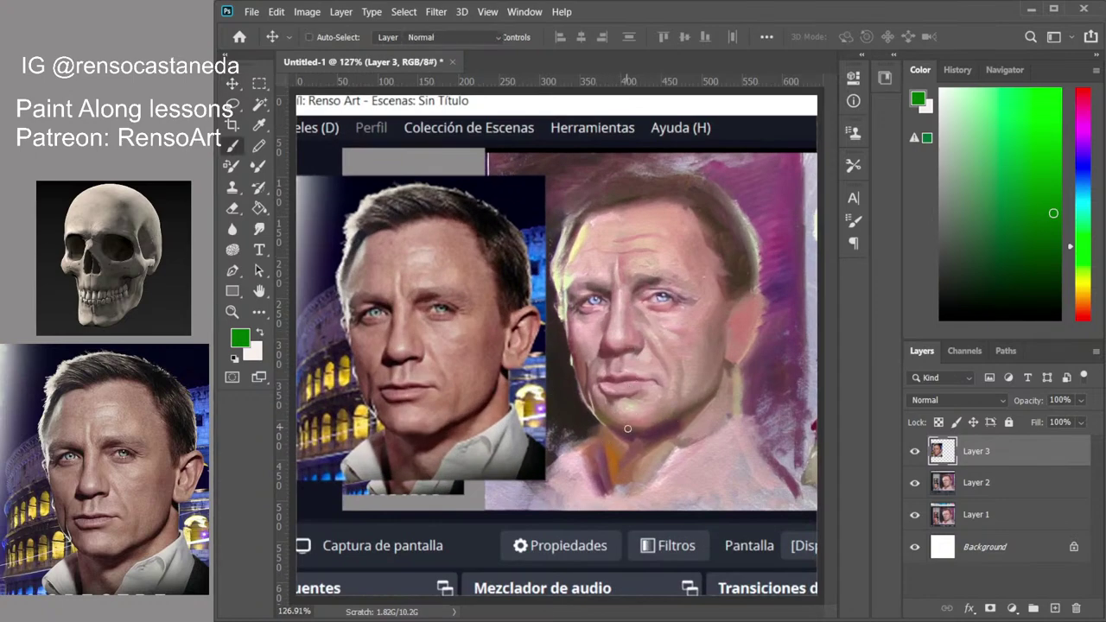
pyautogui.press(']')
pyautogui.press(']')
pyautogui.press(']')
pyautogui.press(']')
pyautogui.moveTo(622, 412)
pyautogui.mouseDown()
pyautogui.moveTo(599, 396)
pyautogui.moveTo(624, 408)
pyautogui.mouseUp()
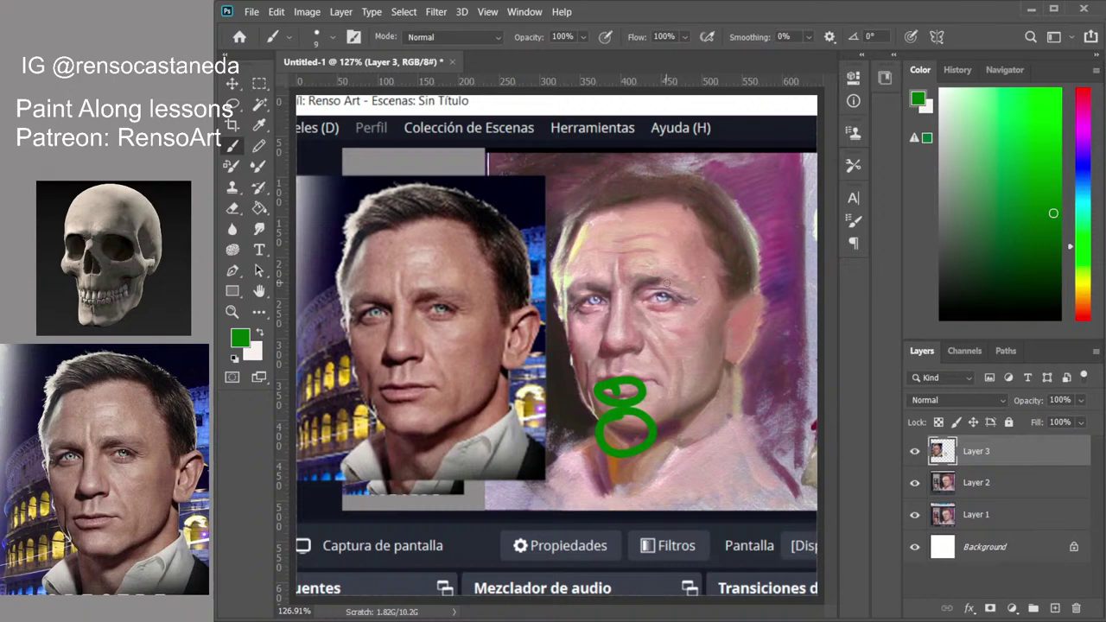
pyautogui.moveTo(667, 282); pyautogui.dragTo(668, 283)
pyautogui.moveTo(641, 184)
pyautogui.mouseDown()
pyautogui.moveTo(662, 249)
pyautogui.moveTo(647, 194)
pyautogui.mouseUp()
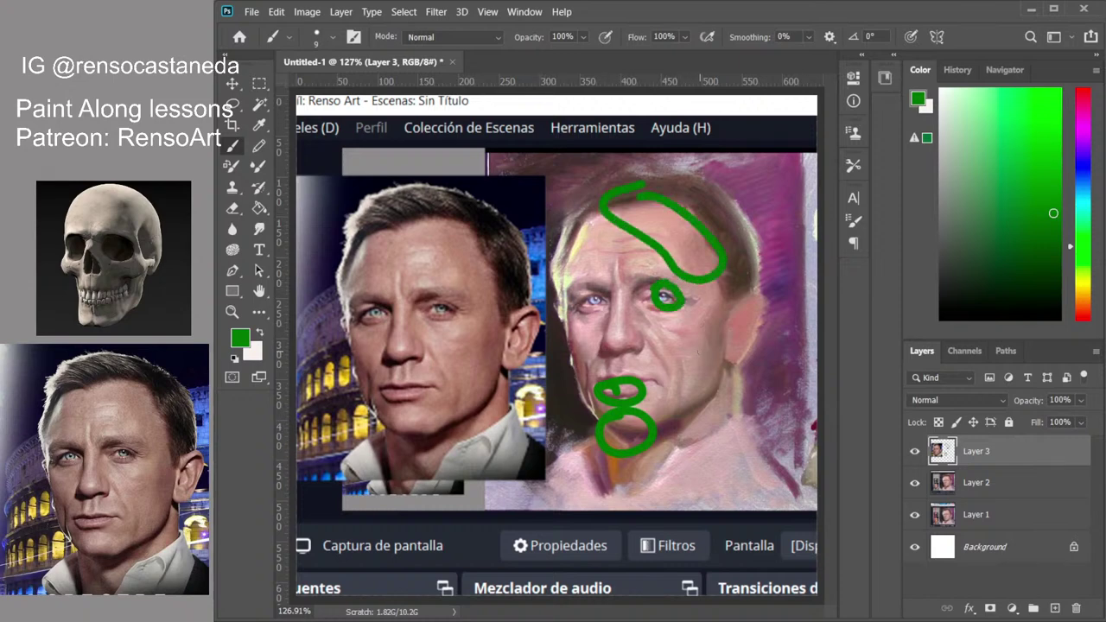
pyautogui.moveTo(684, 404)
pyautogui.mouseDown()
pyautogui.moveTo(735, 413)
pyautogui.moveTo(717, 347)
pyautogui.moveTo(691, 417)
pyautogui.moveTo(722, 388)
pyautogui.mouseUp()
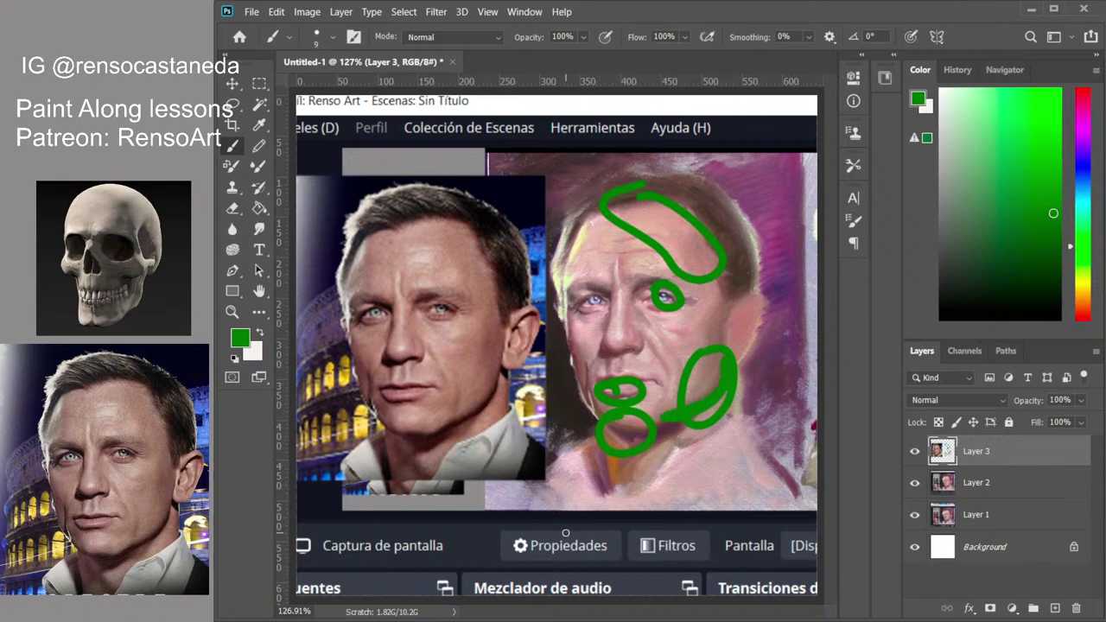
# Undo all the green circles drawn on the painted face.
pyautogui.hotkey('ctrl', 'z')
pyautogui.hotkey('ctrl', 'z')
pyautogui.hotkey('ctrl', 'z')
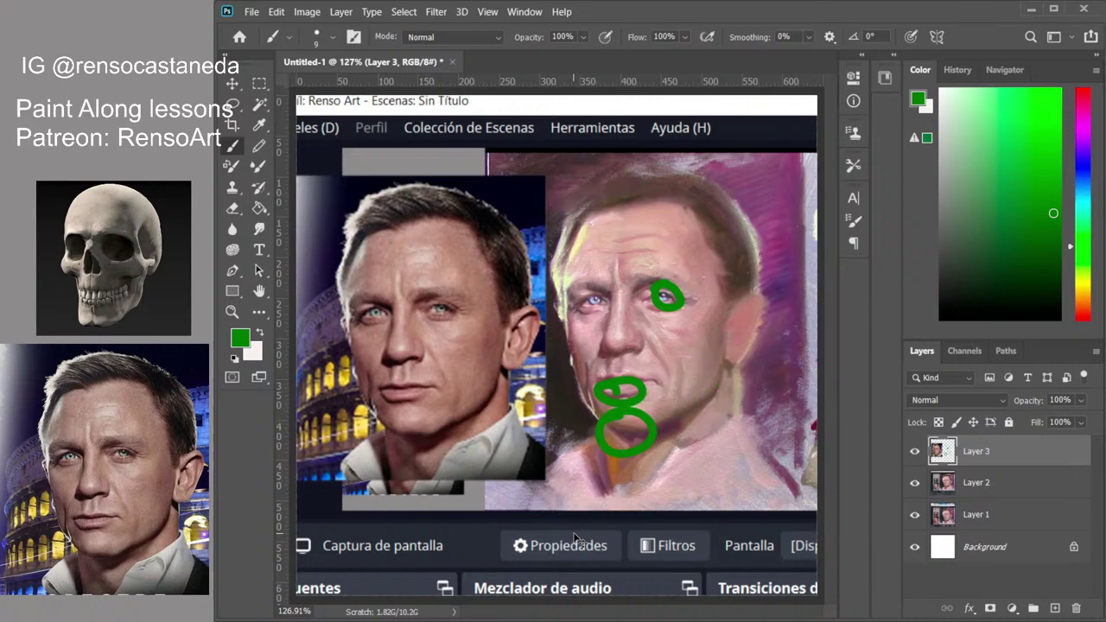
pyautogui.hotkey('ctrl', 'z')
pyautogui.hotkey('ctrl', 'z')
pyautogui.hotkey('ctrl', 'z')
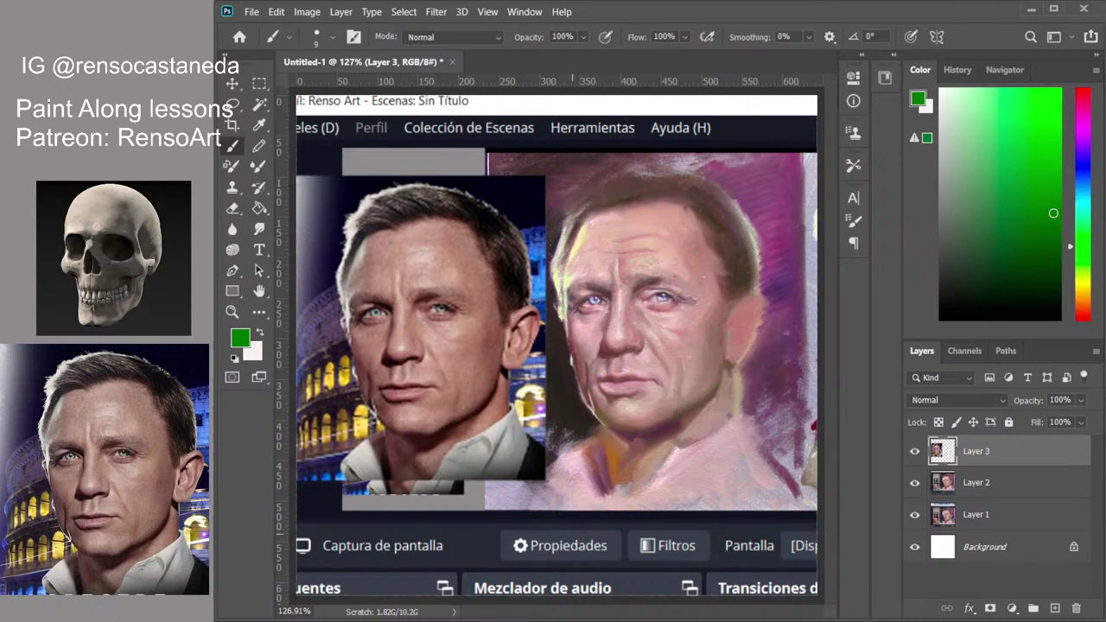